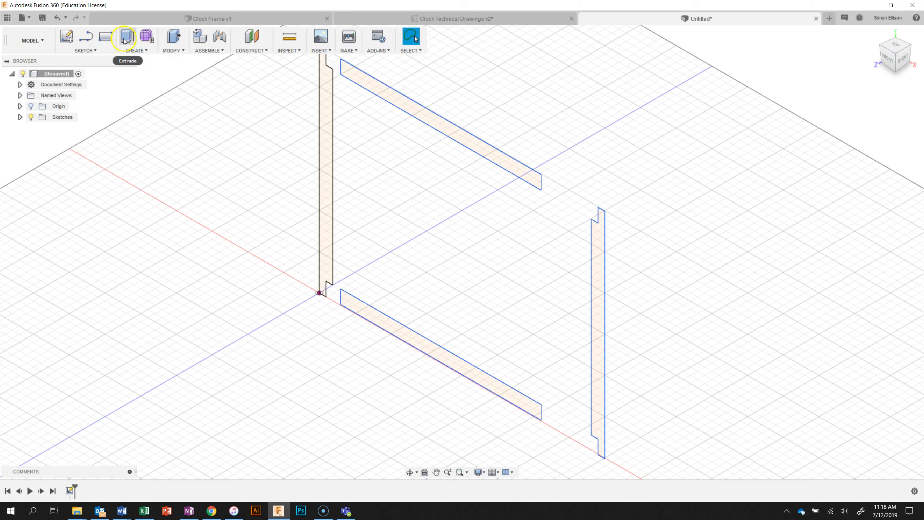
{"action": "left_click", "coordinate": [125, 38]}
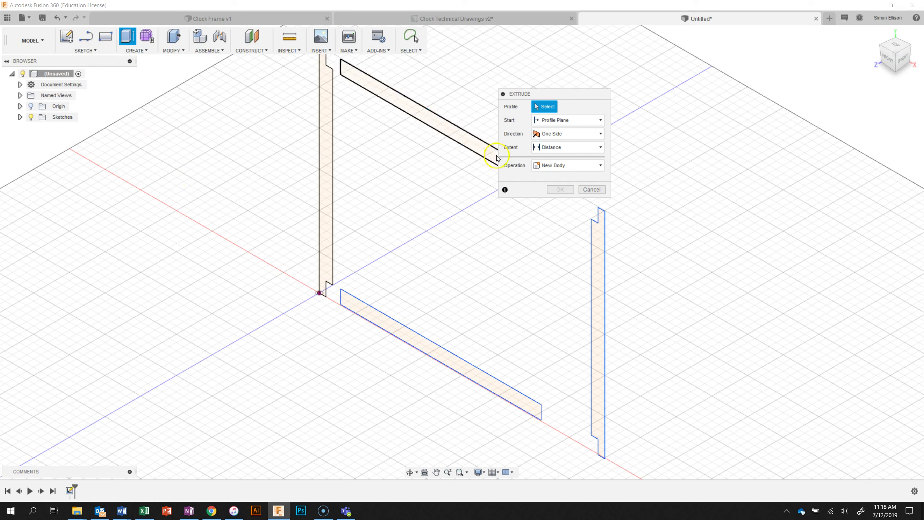
{"action": "left_click", "coordinate": [326, 166]}
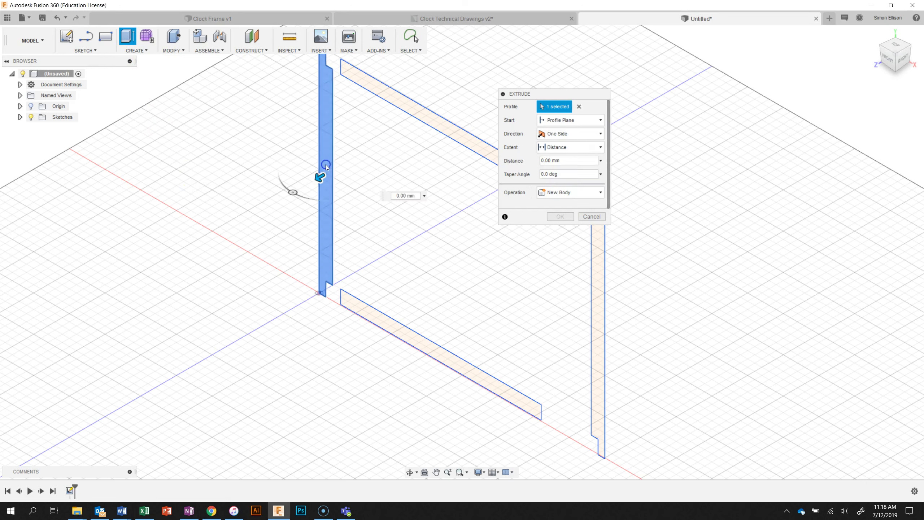
{"action": "left_click", "coordinate": [570, 198]}
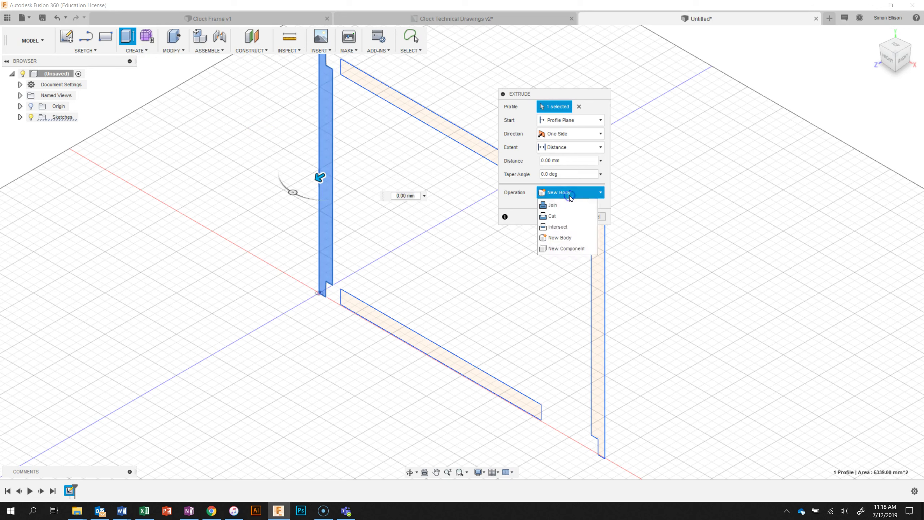
{"action": "left_click", "coordinate": [568, 249]}
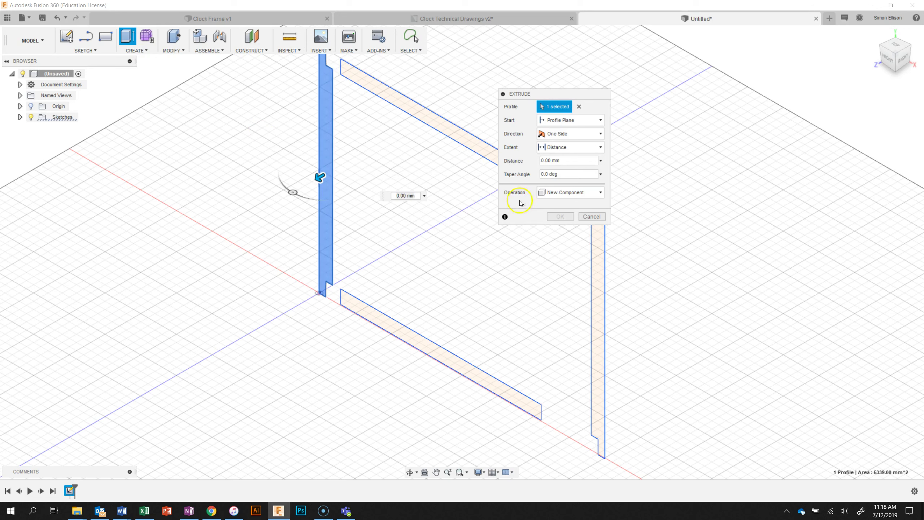
{"action": "left_click", "coordinate": [591, 217]}
Extrude the left vertical notched profile 42 mm as a new component
{"action": "left_click", "coordinate": [119, 35]}
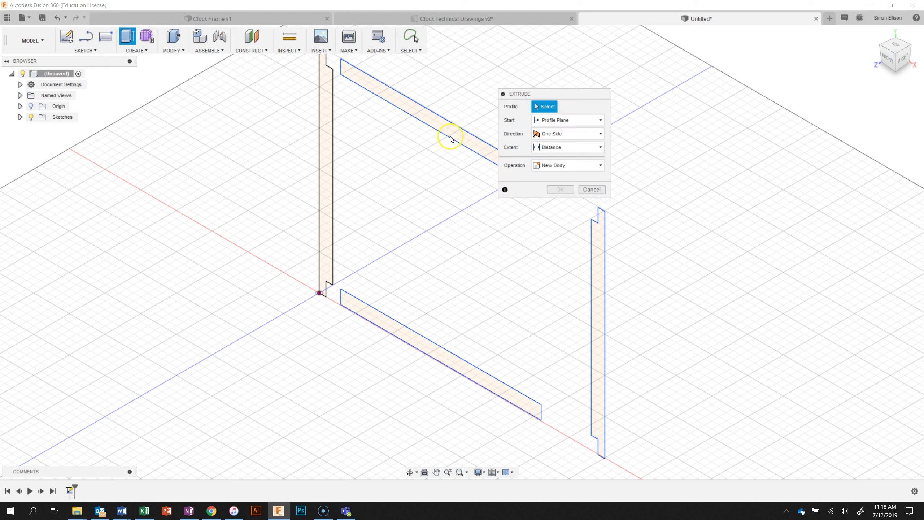
{"action": "left_click", "coordinate": [543, 166]}
{"action": "left_click", "coordinate": [559, 221]}
{"action": "left_click", "coordinate": [318, 177]}
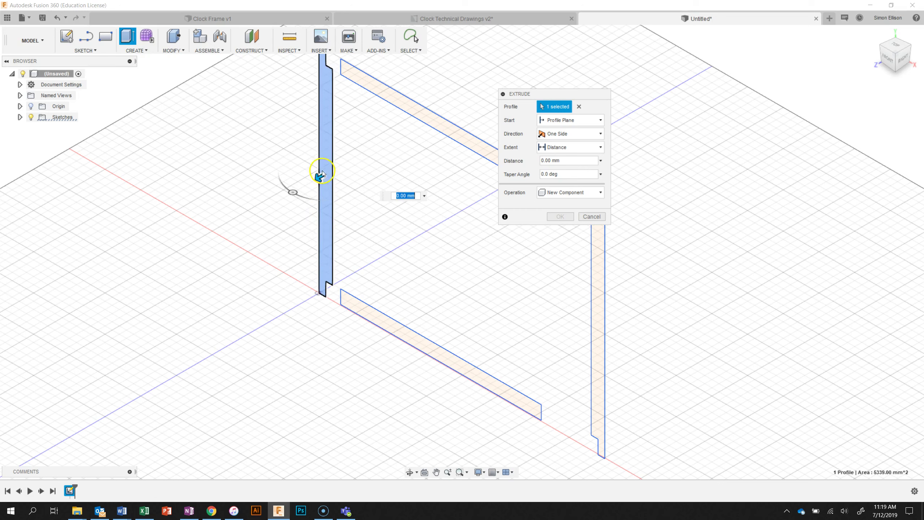
{"action": "left_click_drag", "start_coordinate": [322, 175], "coordinate": [306, 183]}
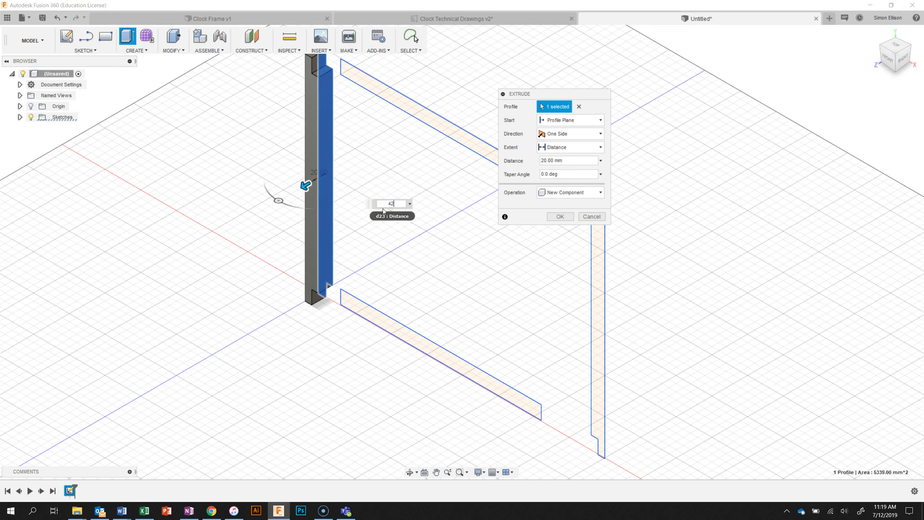
{"action": "key", "text": "Return"}
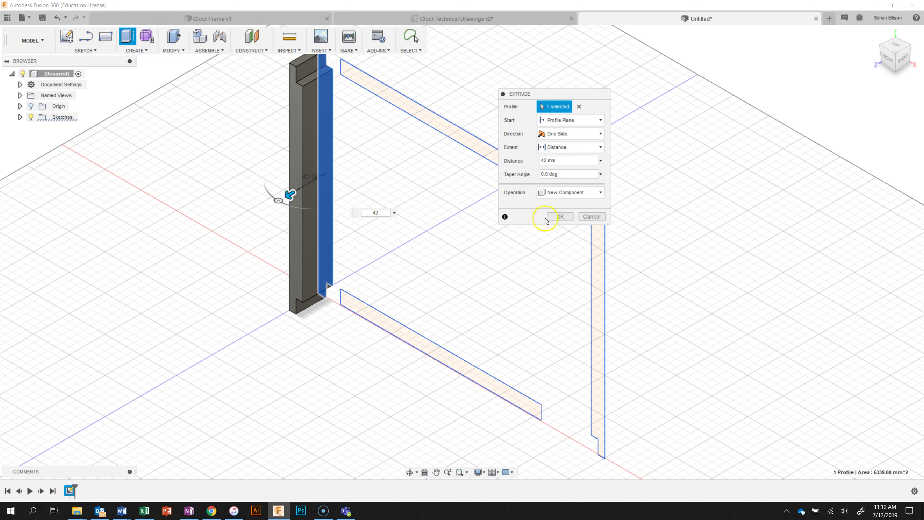
{"action": "left_click", "coordinate": [562, 216]}
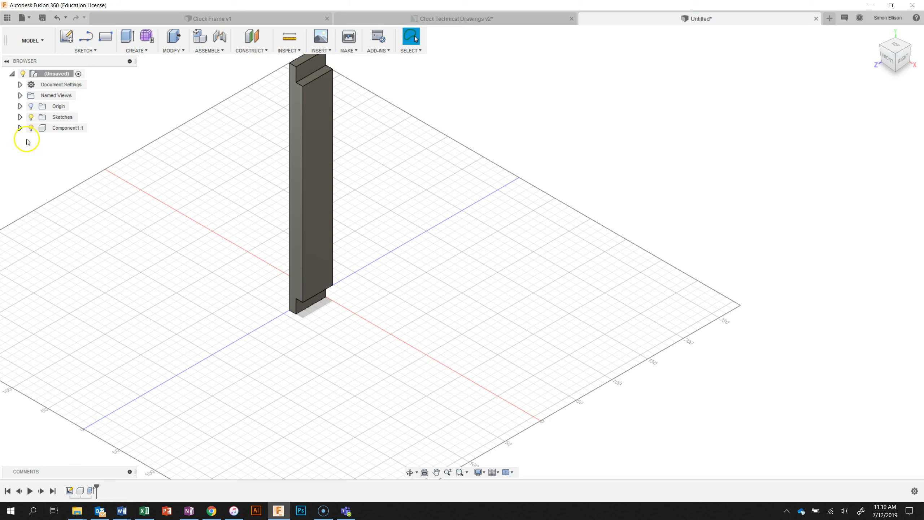
Make the frame sketch visible again so its remaining profiles can be selected
{"action": "left_click", "coordinate": [20, 117]}
{"action": "left_click", "coordinate": [40, 129]}
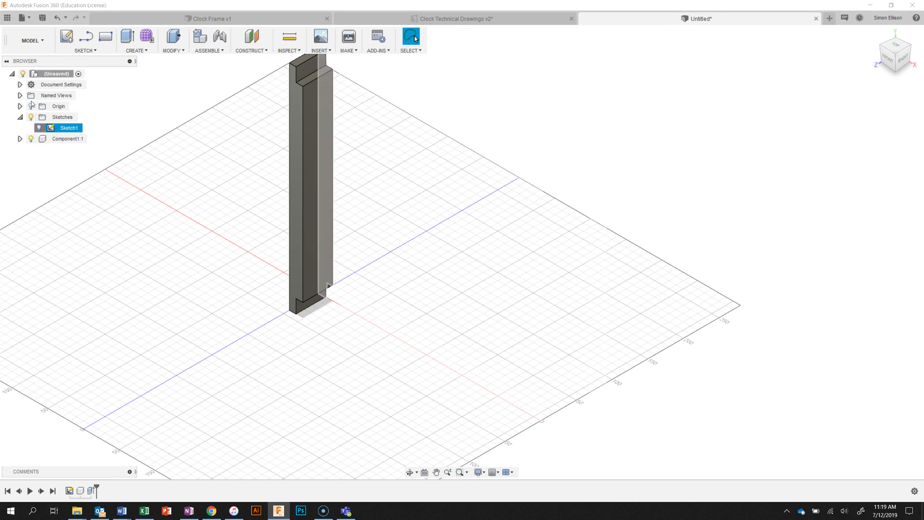
{"action": "left_click", "coordinate": [39, 127]}
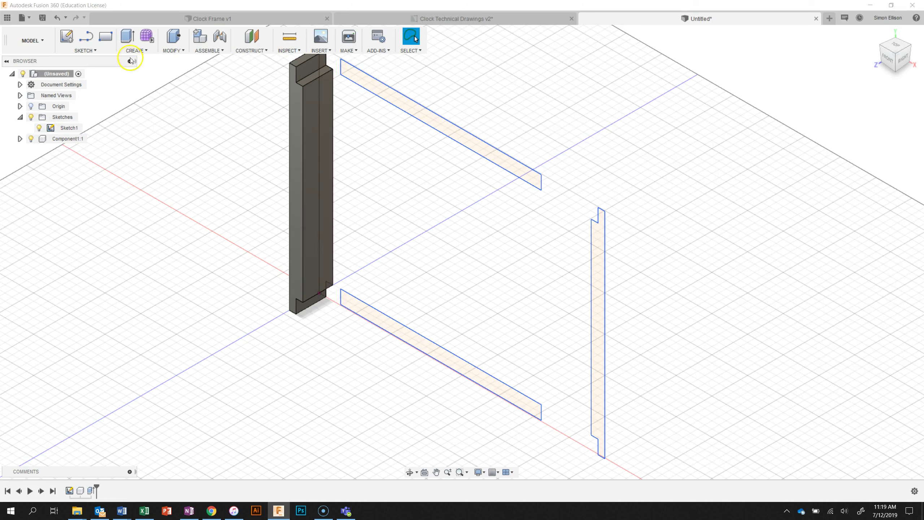
Extrude the upper horizontal profile 42 mm as a new component
{"action": "left_click", "coordinate": [130, 36]}
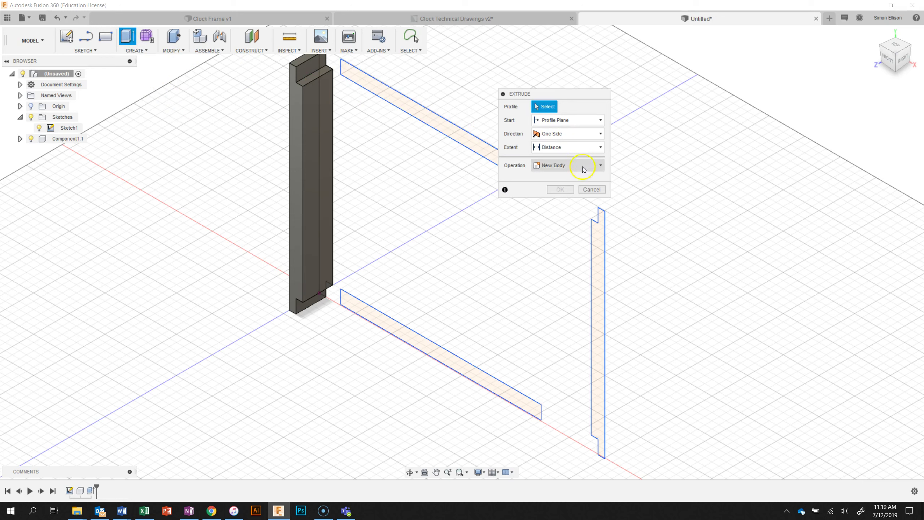
{"action": "left_click", "coordinate": [580, 165]}
{"action": "left_click", "coordinate": [562, 221]}
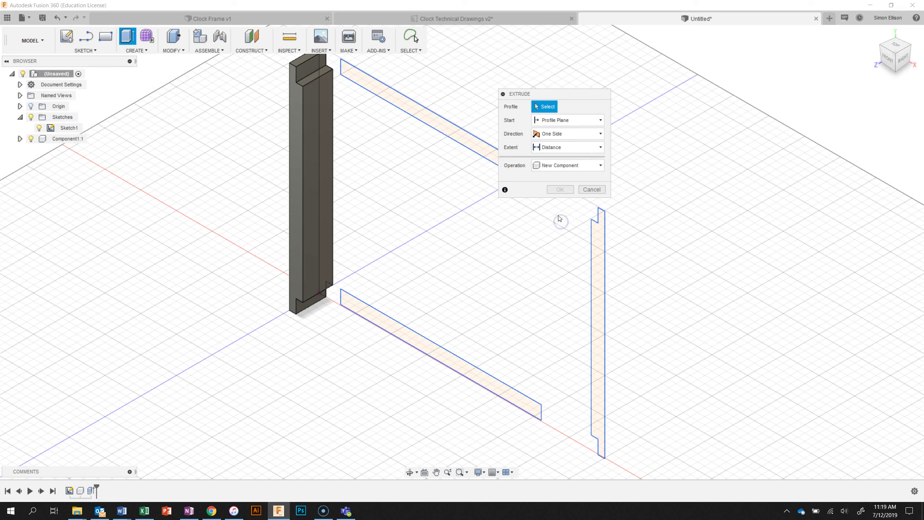
{"action": "left_click_drag", "start_coordinate": [562, 94], "coordinate": [736, 90]}
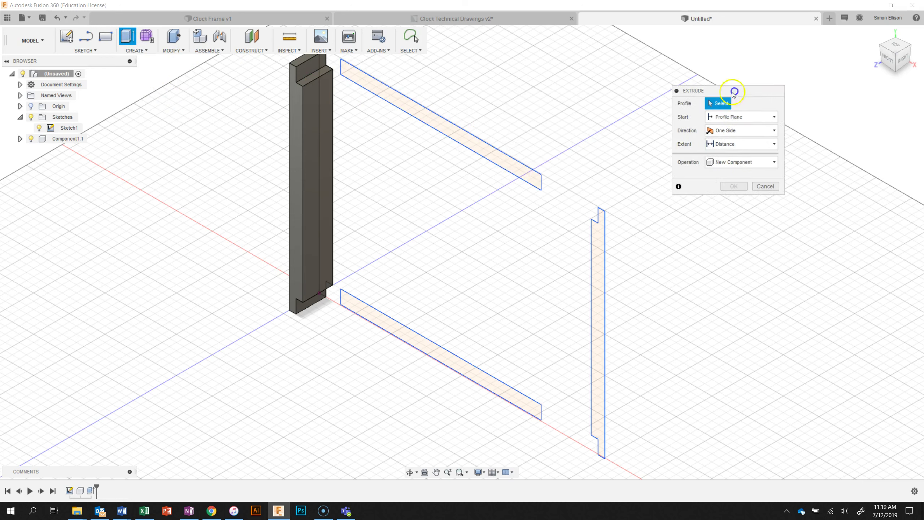
{"action": "left_click", "coordinate": [448, 136]}
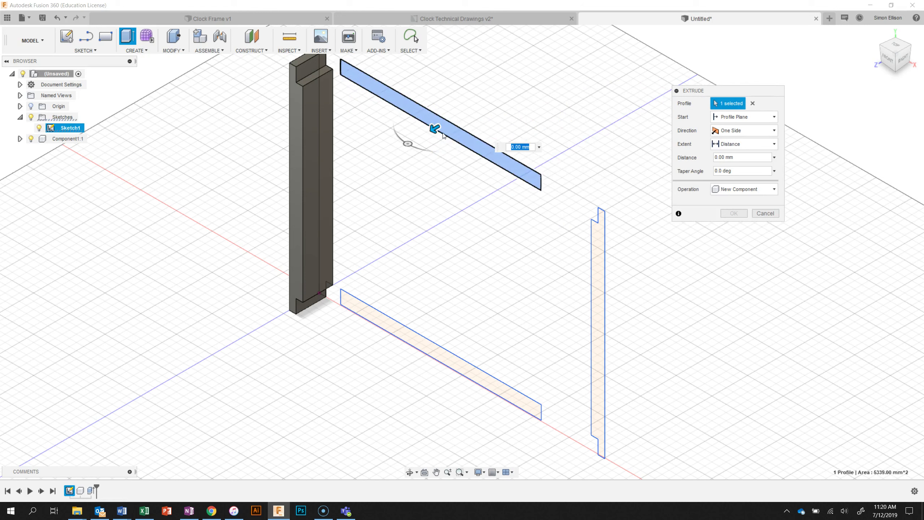
{"action": "key", "text": "Return"}
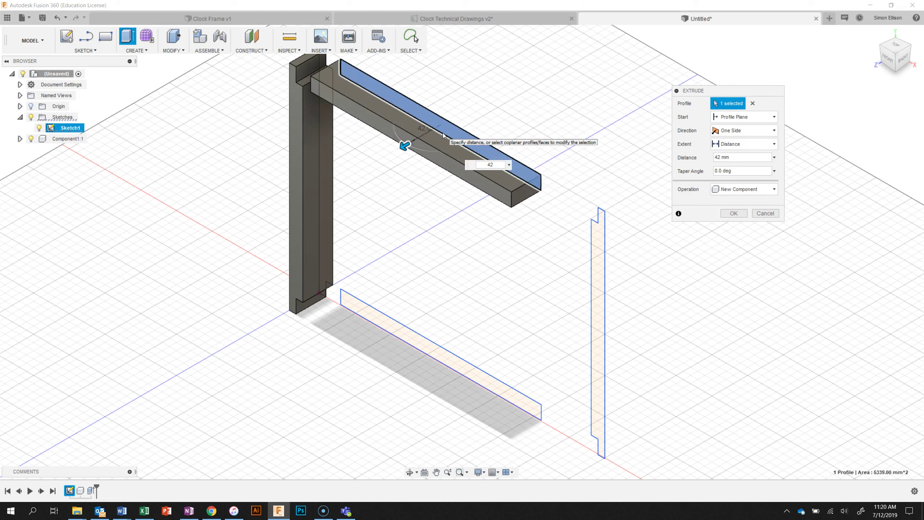
{"action": "left_click", "coordinate": [776, 217]}
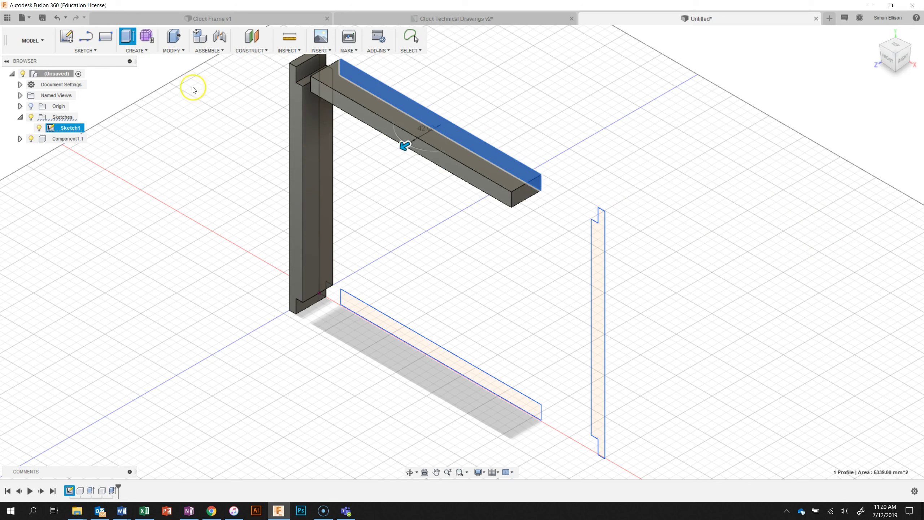
Extrude the right vertical notched profile 42 mm as a new component
{"action": "left_click", "coordinate": [127, 36]}
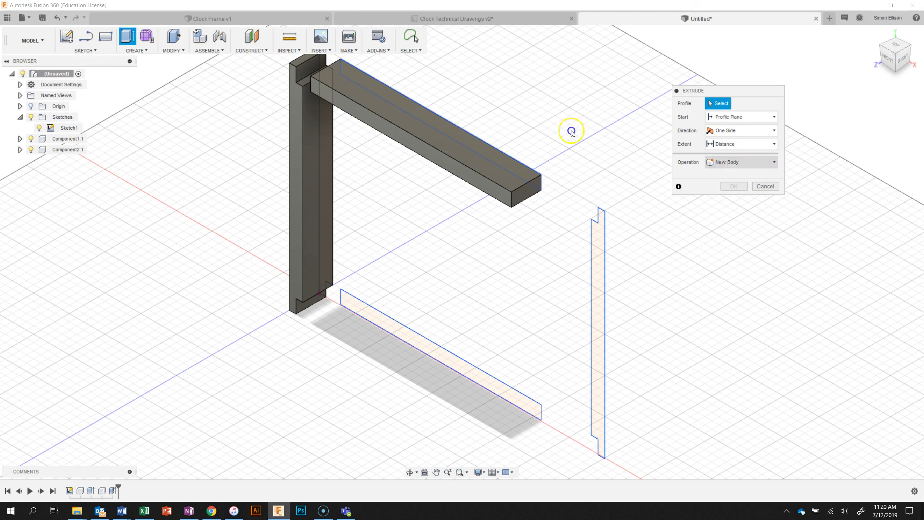
{"action": "left_click", "coordinate": [749, 162]}
{"action": "left_click", "coordinate": [733, 218]}
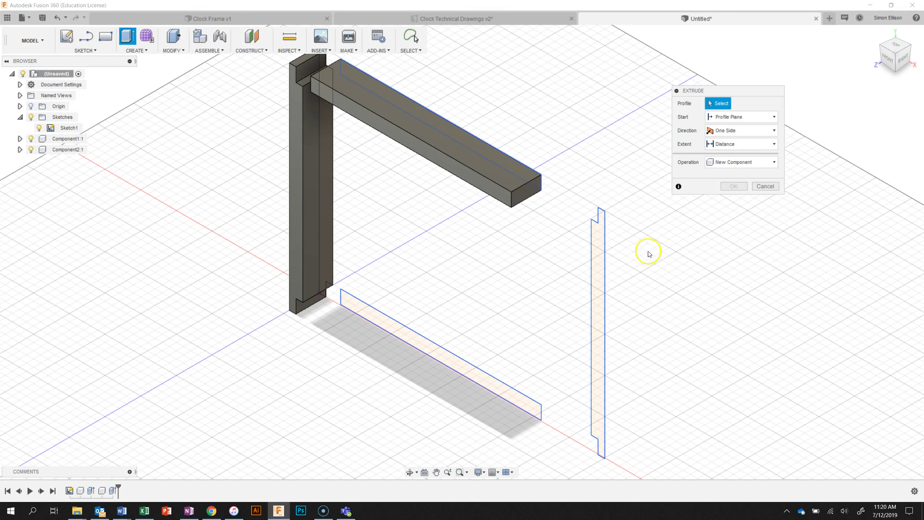
{"action": "left_click", "coordinate": [597, 264]}
{"action": "type", "text": "20"}
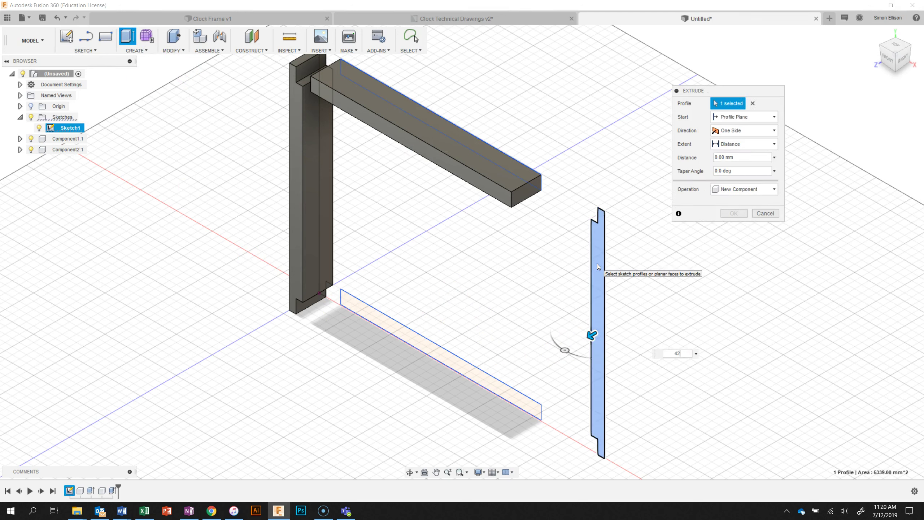
{"action": "key", "text": "Return"}
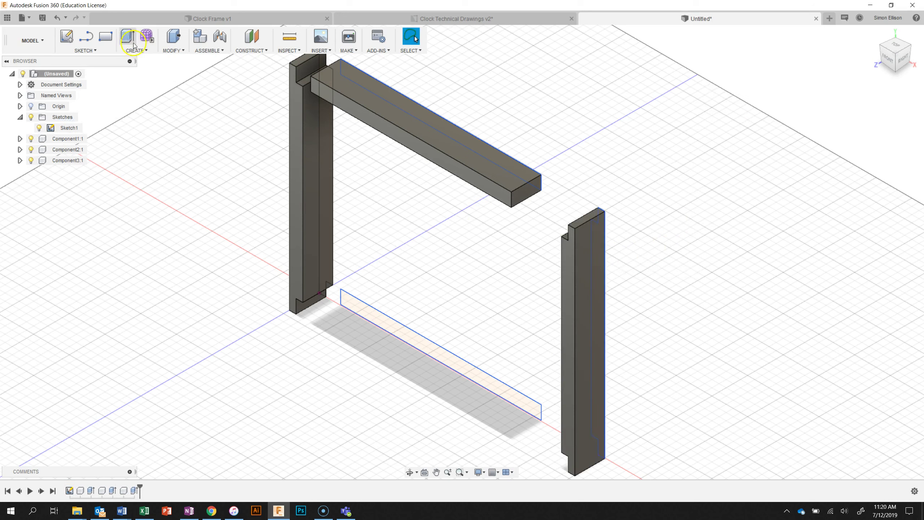
Extrude the lower horizontal profile as a new component, to the same depth as the other frame pieces
{"action": "left_click", "coordinate": [128, 35]}
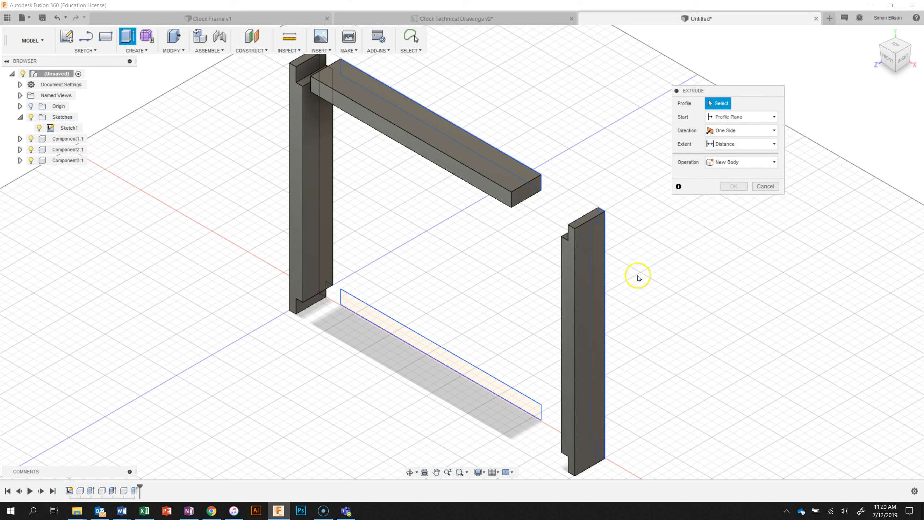
{"action": "left_click", "coordinate": [738, 163]}
{"action": "left_click", "coordinate": [734, 218]}
{"action": "left_click", "coordinate": [451, 364]}
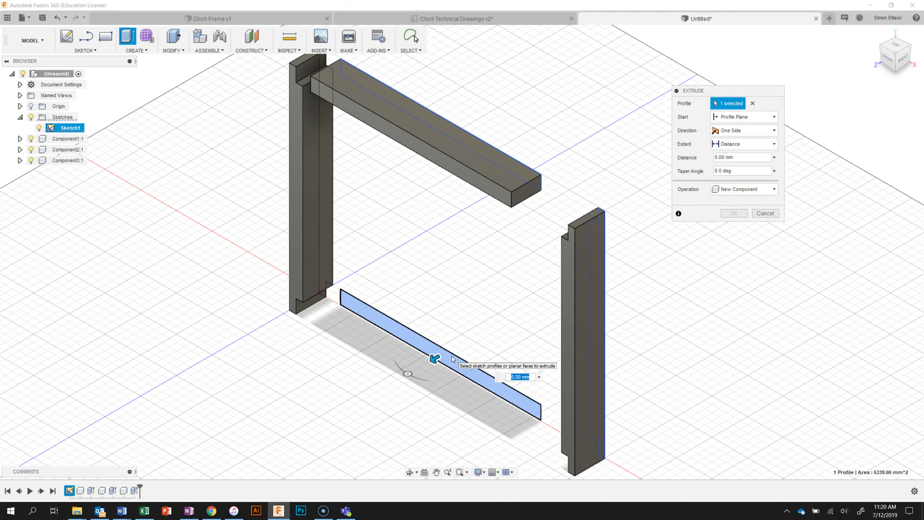
{"action": "left_click", "coordinate": [747, 214]}
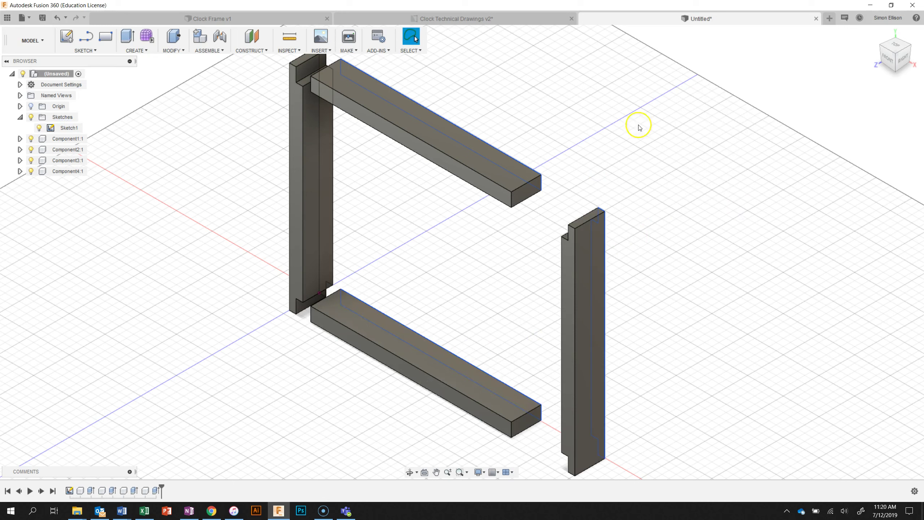
Identify which frame piece each component is, and rename the left vertical piece's component as Frame Top
{"action": "left_click", "coordinate": [67, 138]}
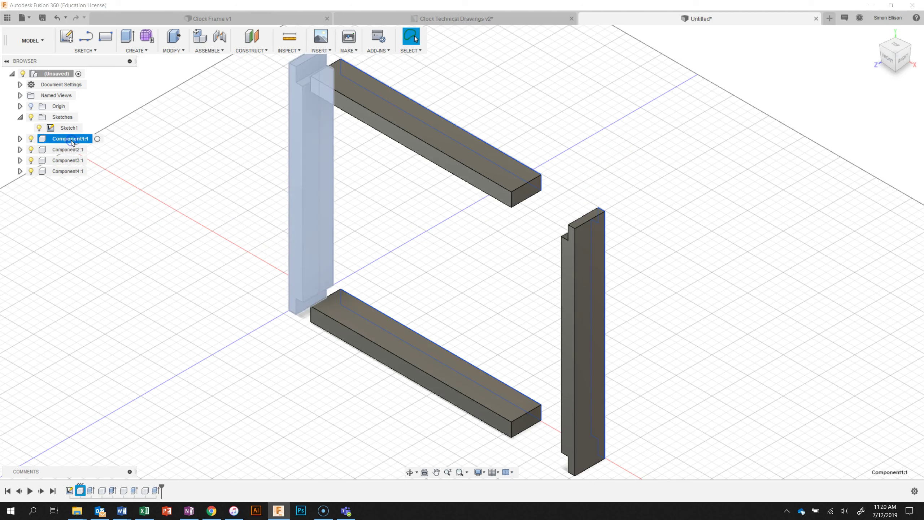
{"action": "left_click", "coordinate": [69, 149]}
{"action": "left_click", "coordinate": [68, 161]}
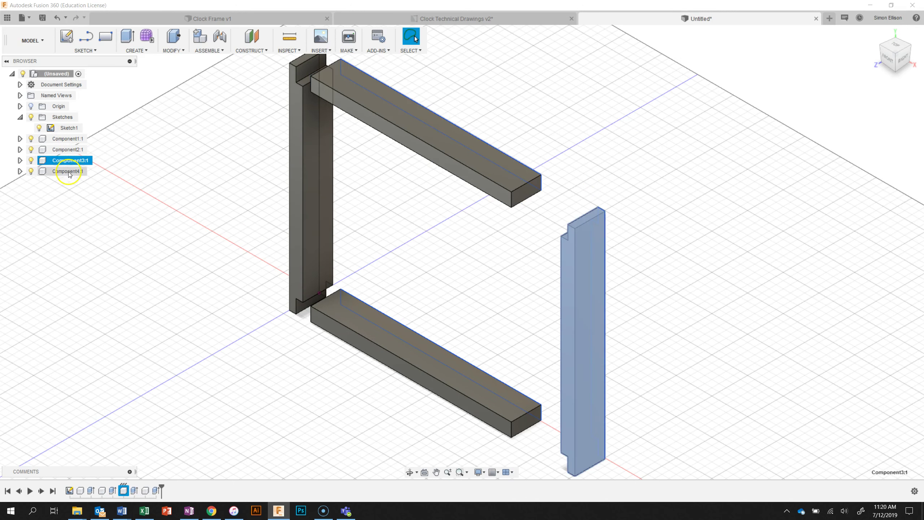
{"action": "left_click", "coordinate": [66, 171]}
{"action": "left_click", "coordinate": [67, 141]}
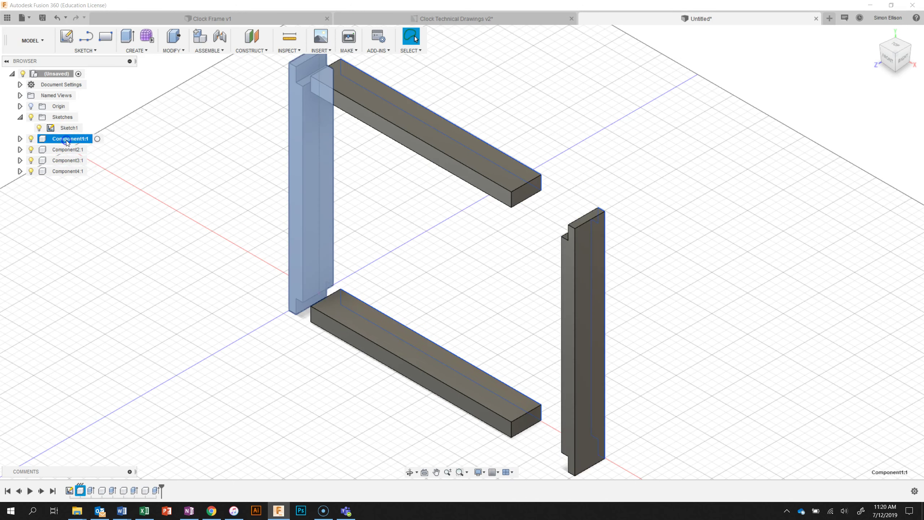
{"action": "double_click", "coordinate": [67, 141]}
{"action": "key", "text": "Return"}
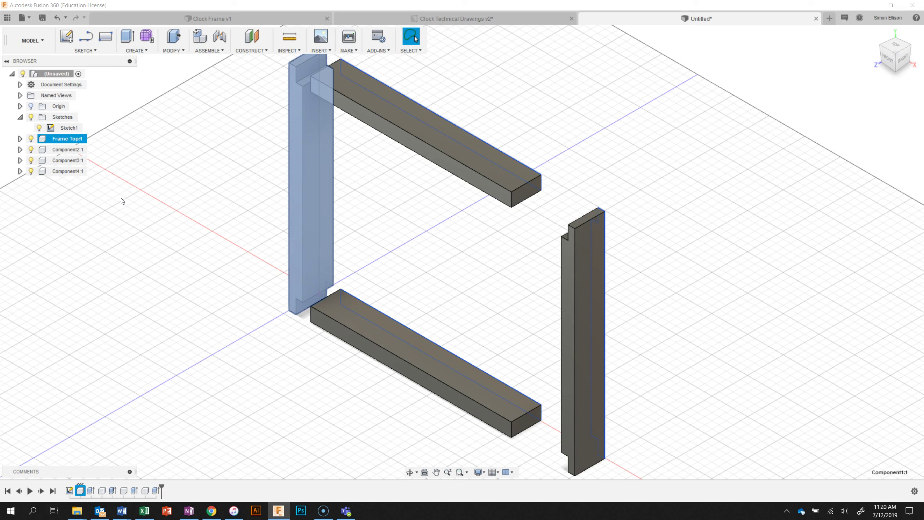
{"action": "left_click", "coordinate": [71, 149]}
{"action": "key", "text": "r"}
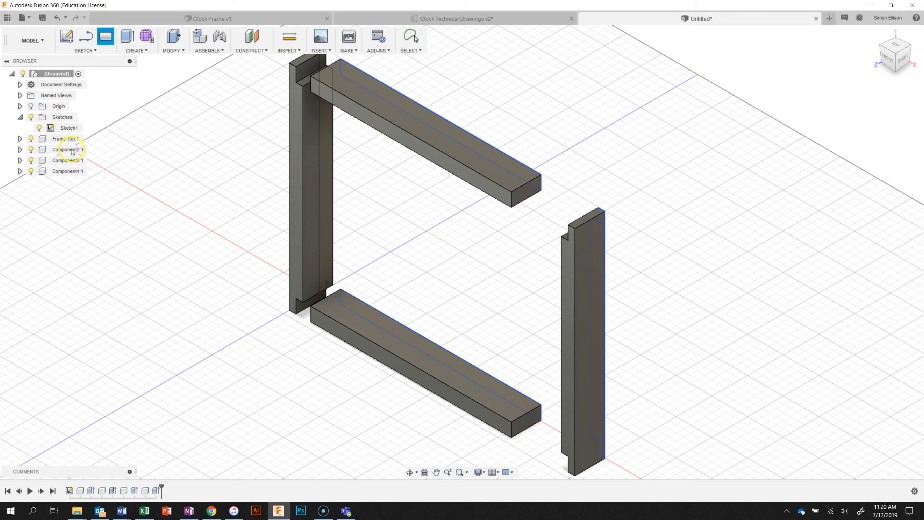
{"action": "key", "text": "e"}
{"action": "left_click", "coordinate": [767, 185]}
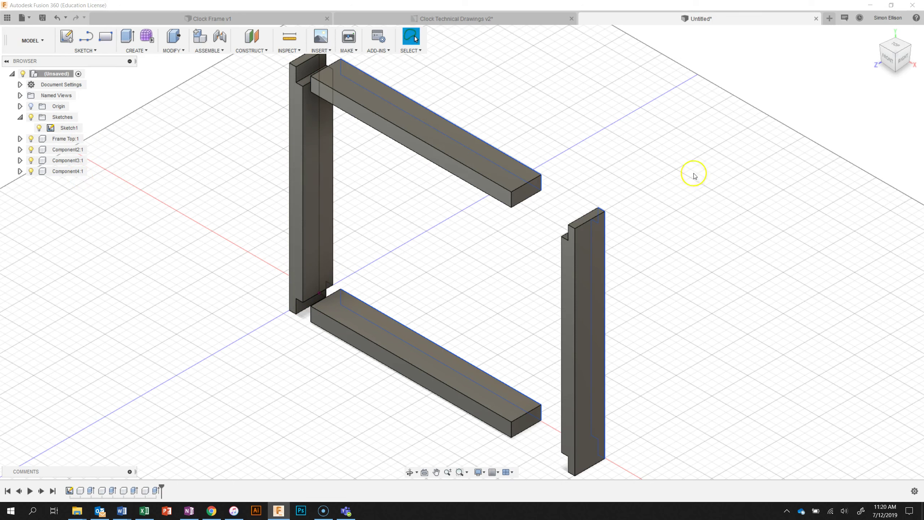
Rename the upper horizontal piece's component as Frame Right and the right vertical piece's component as Frame Base
{"action": "left_click", "coordinate": [70, 149]}
{"action": "double_click", "coordinate": [69, 149]}
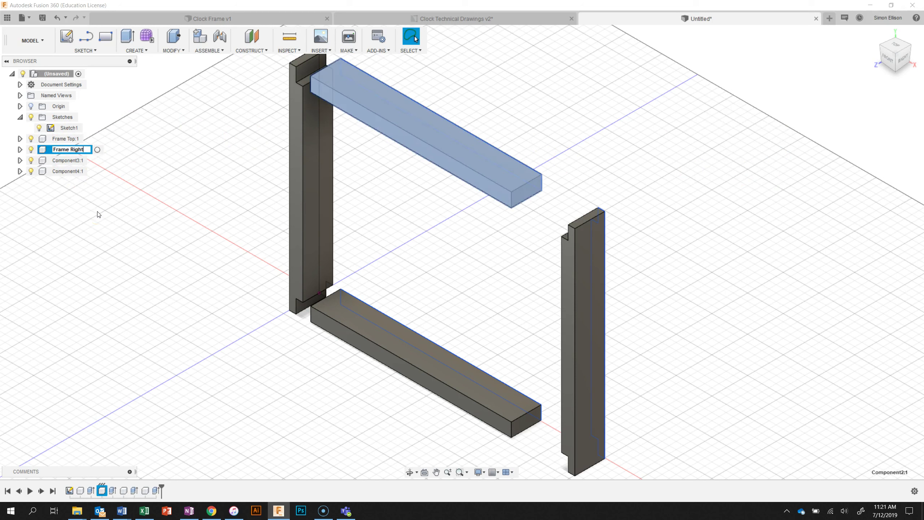
{"action": "key", "text": "Return"}
{"action": "left_click", "coordinate": [63, 162]}
{"action": "double_click", "coordinate": [64, 162]}
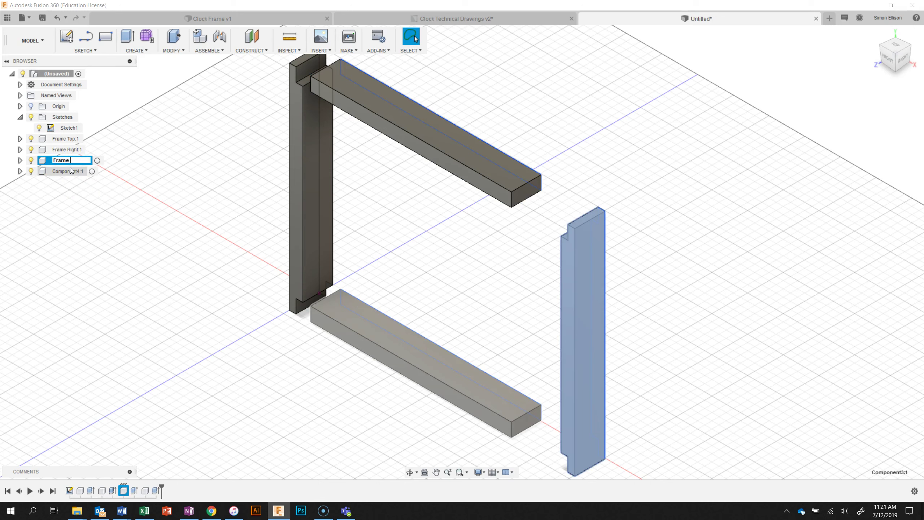
{"action": "key", "text": "Return"}
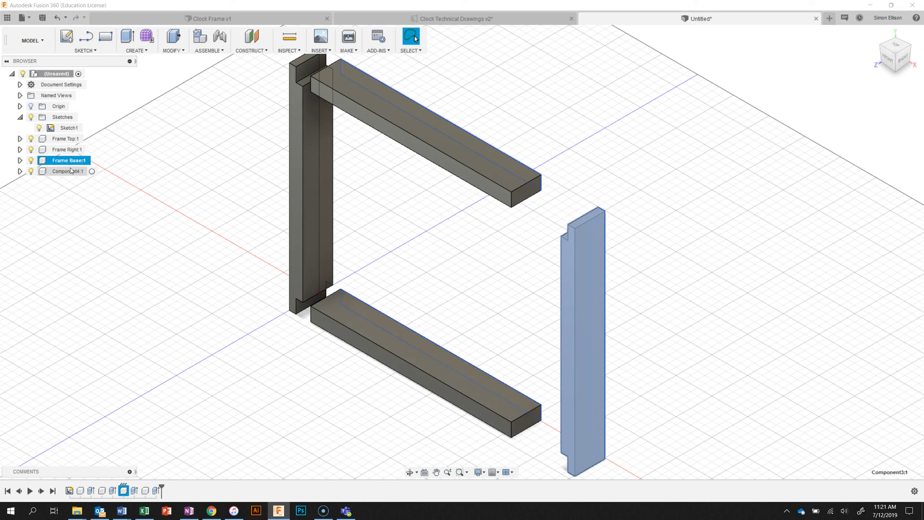
Rename the lower horizontal piece's component as Frame Left
{"action": "left_click", "coordinate": [76, 172]}
{"action": "double_click", "coordinate": [77, 172]}
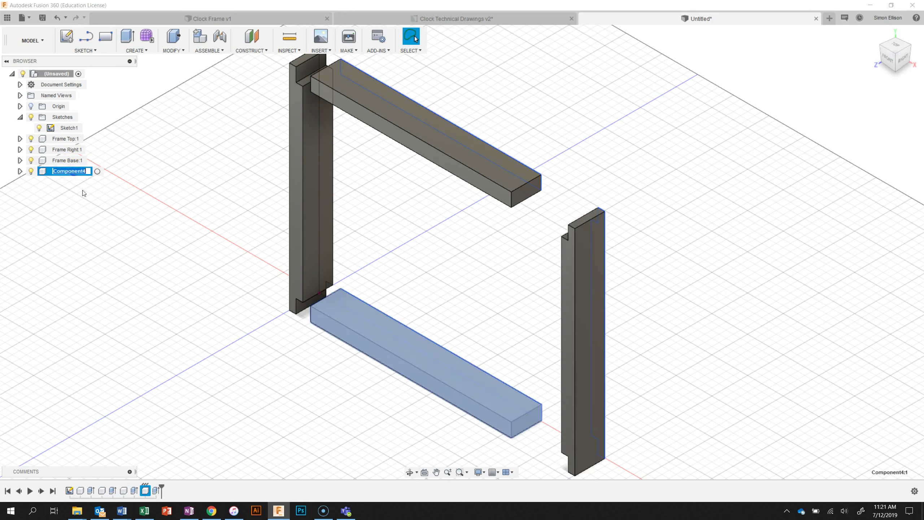
{"action": "type", "text": "Frame Left"}
{"action": "key", "text": "Return"}
Hide the frame sketch so only the four solid components are displayed
{"action": "left_click", "coordinate": [202, 235]}
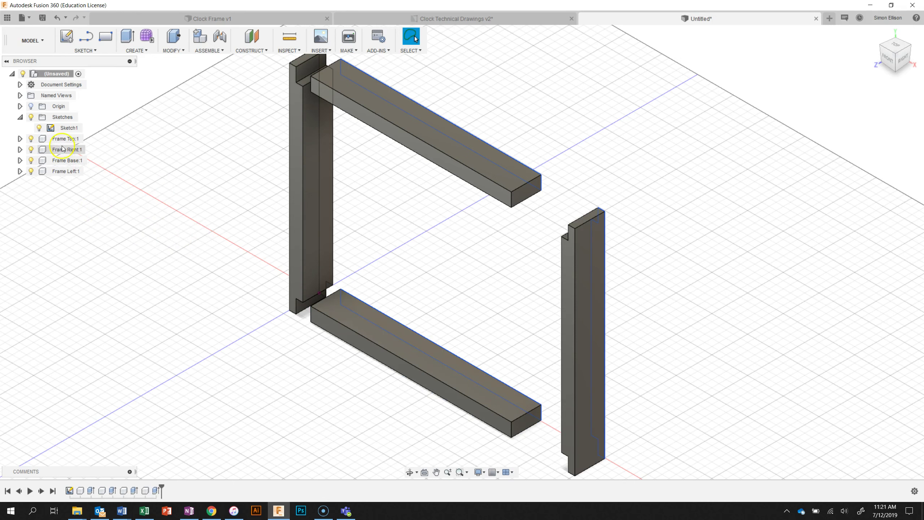
{"action": "left_click", "coordinate": [42, 129]}
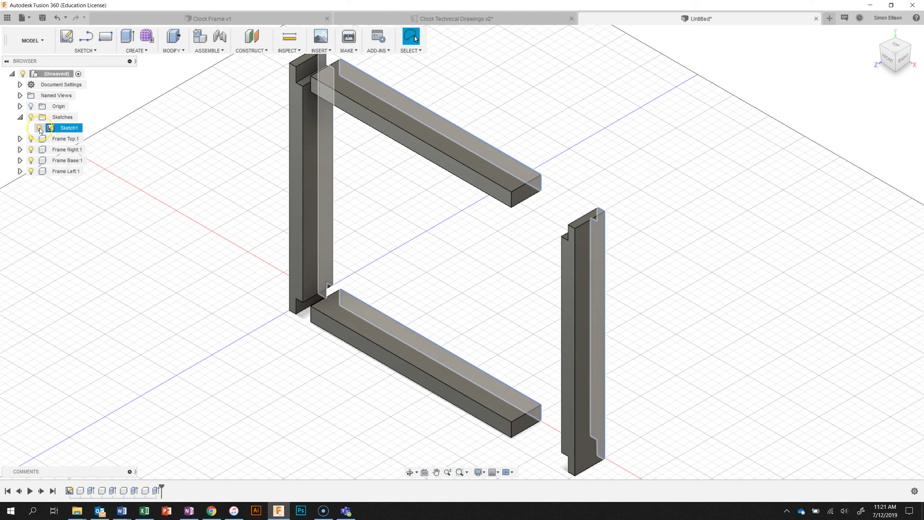
{"action": "left_click", "coordinate": [40, 128]}
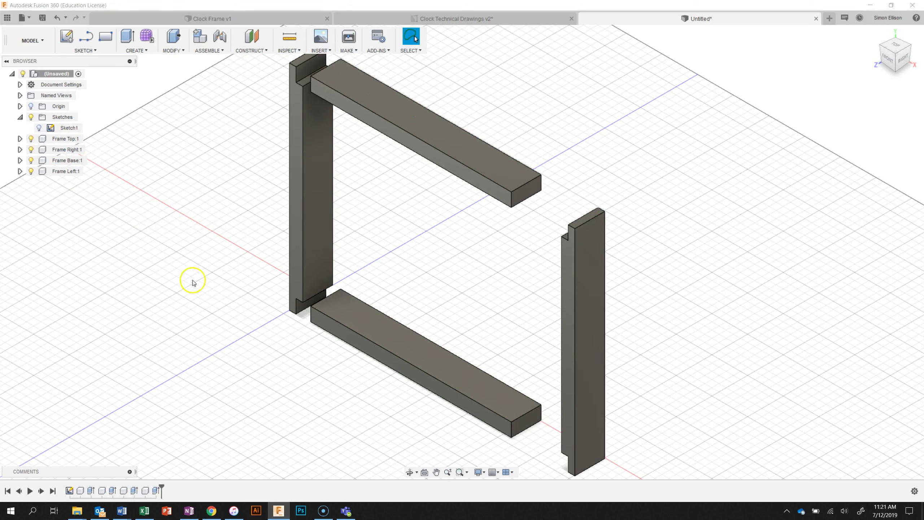